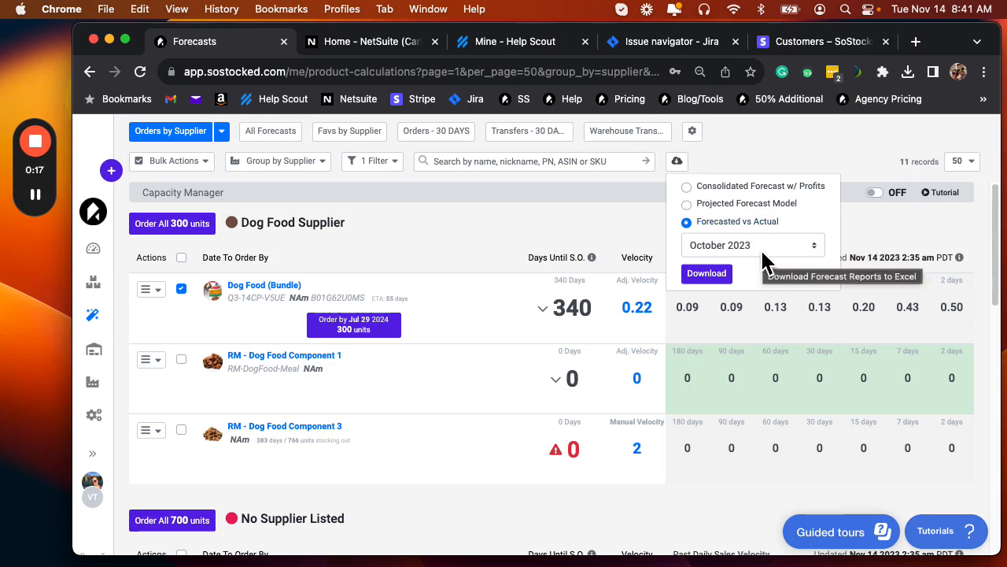
# Download the Forecasted vs Actual report for October 2023 and dismiss the preparation notice.
pyautogui.click(813, 246)
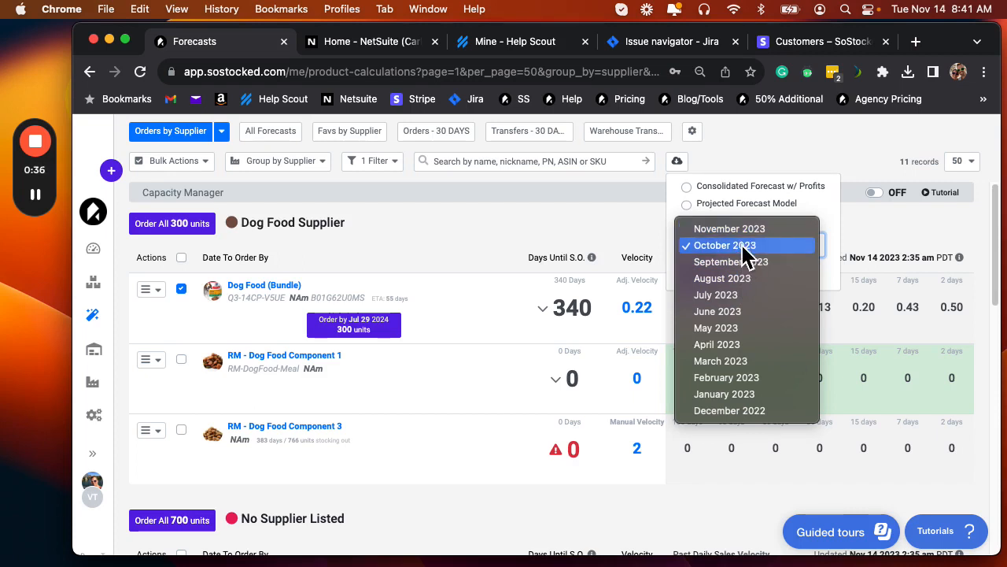
pyautogui.click(745, 248)
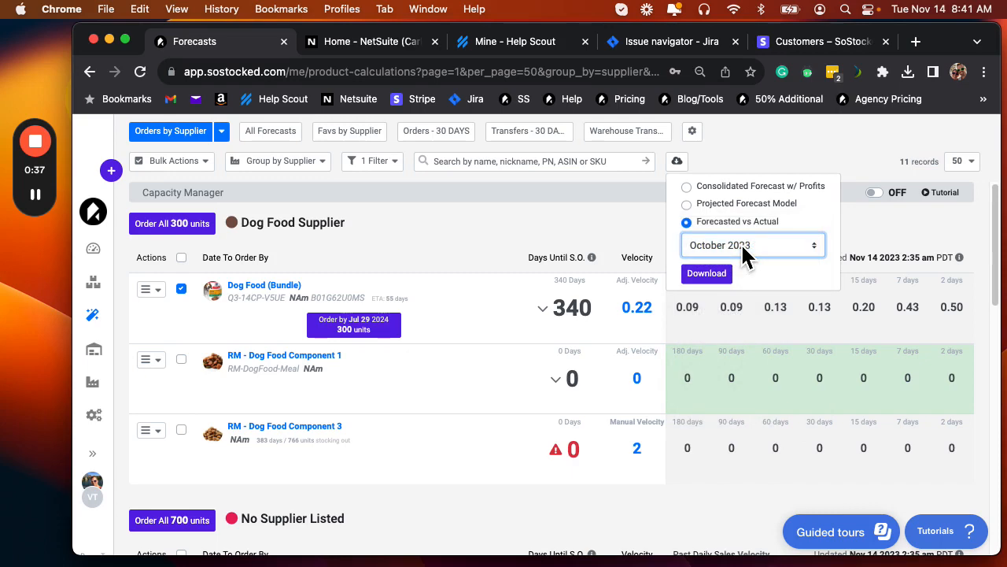
pyautogui.click(724, 284)
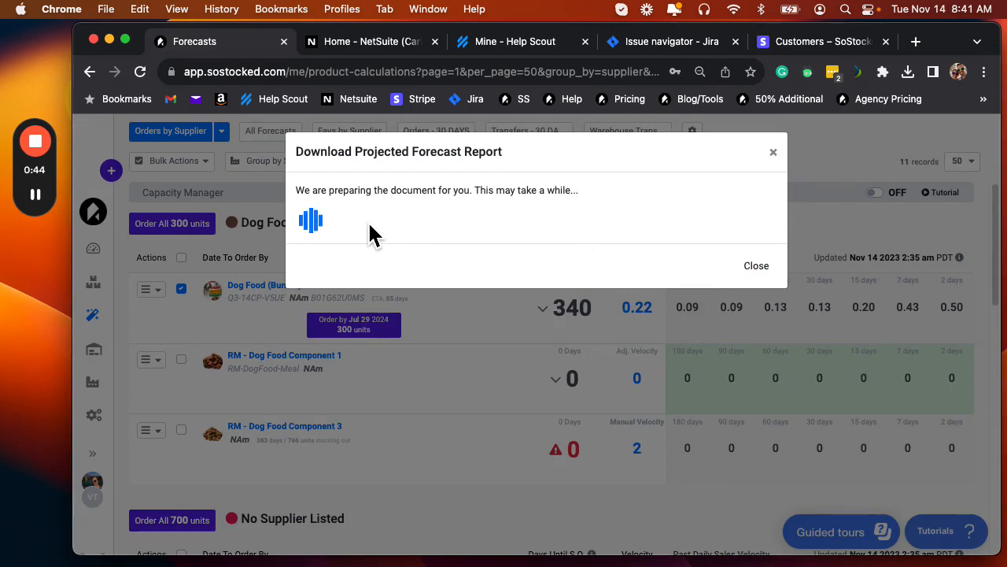
pyautogui.click(754, 267)
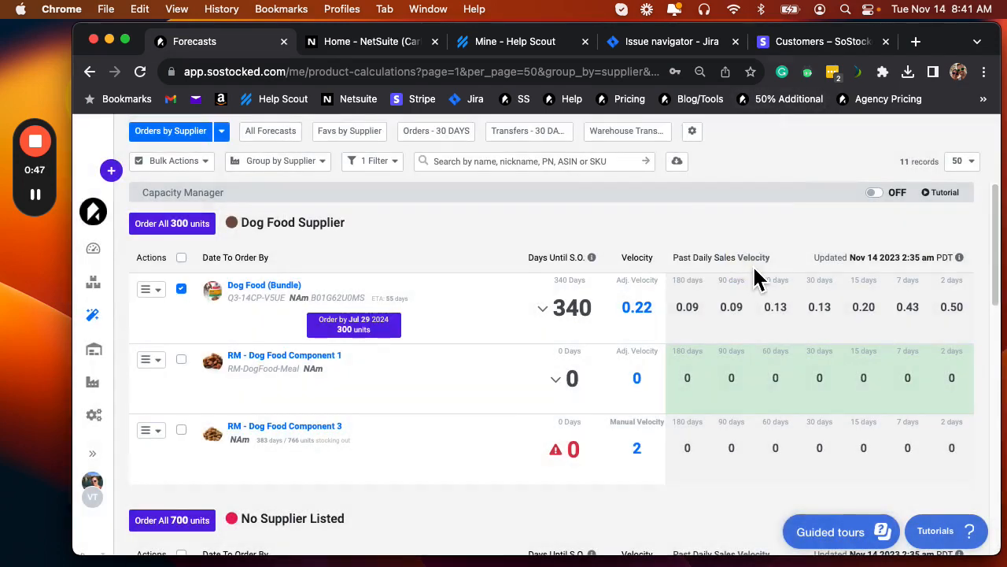
# Switch to the downloaded report in Excel and examine the monthly forecasted units, actual sales and differences for October 2023.
pyautogui.click(909, 73)
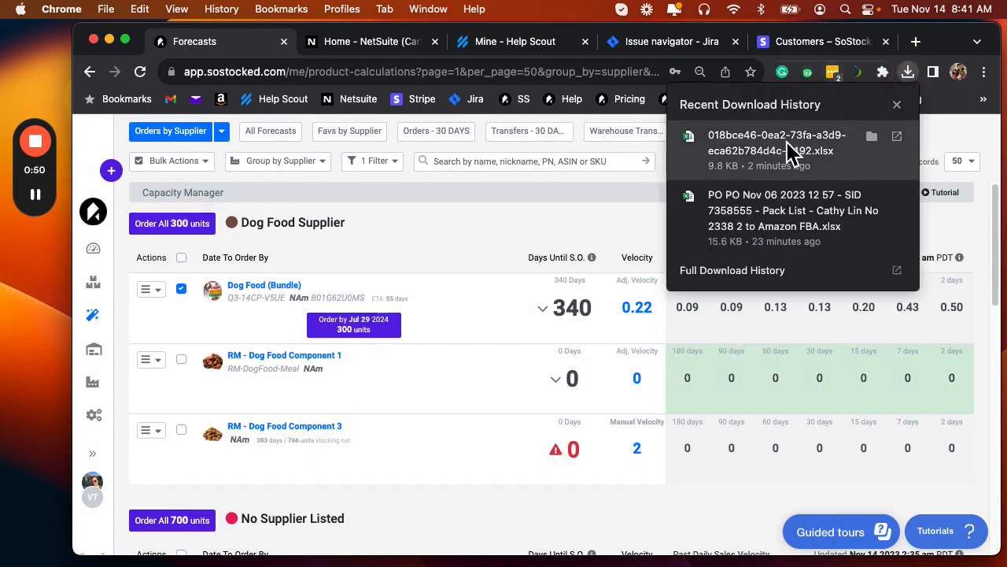
pyautogui.click(937, 140)
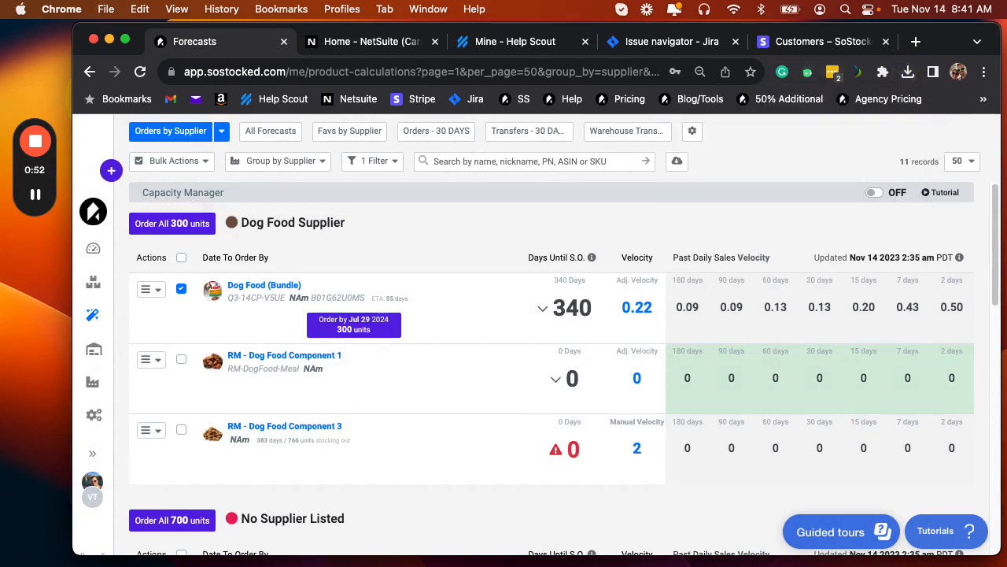
pyautogui.moveTo(1006, 63); pyautogui.dragTo(215, 44)
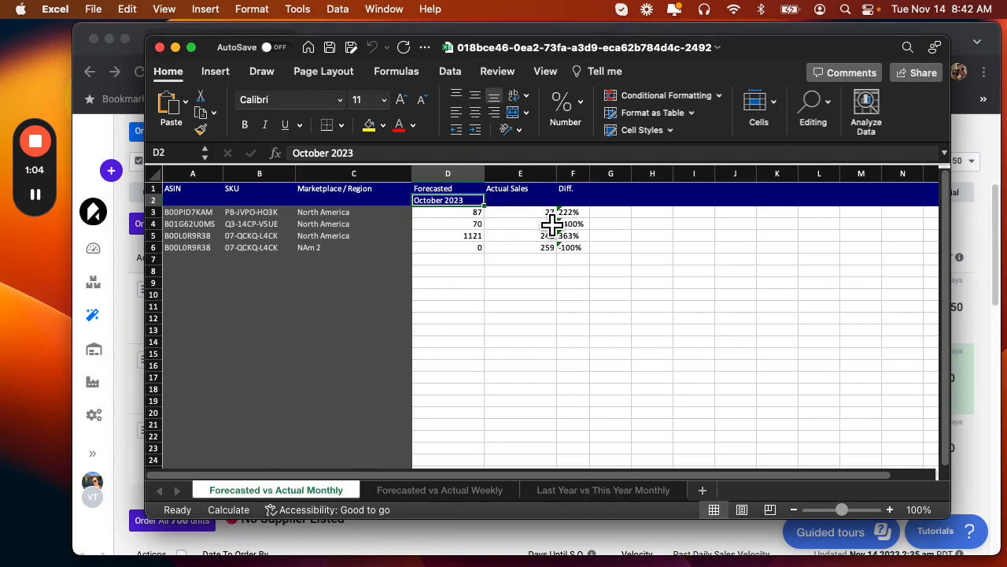
pyautogui.click(545, 259)
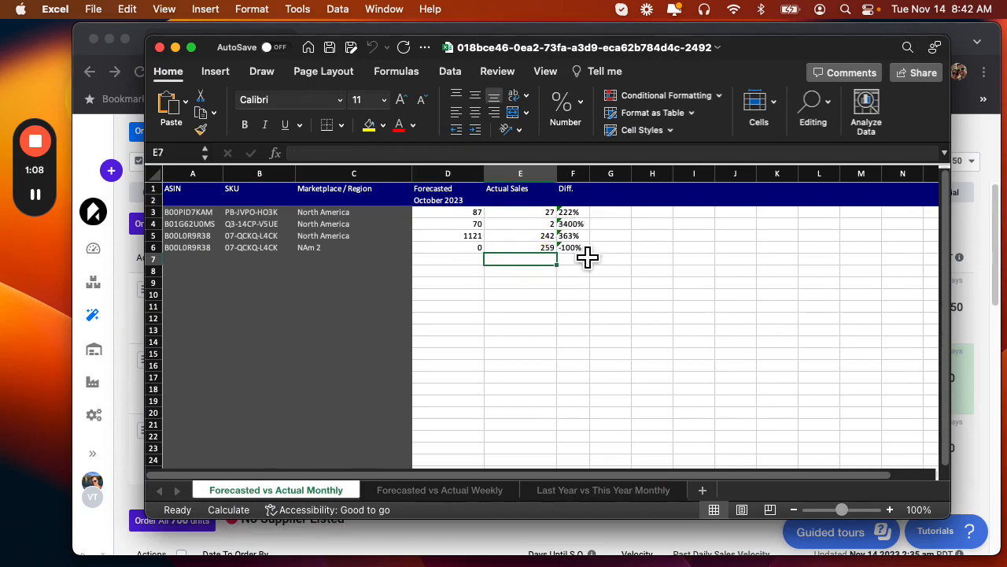
pyautogui.click(583, 213)
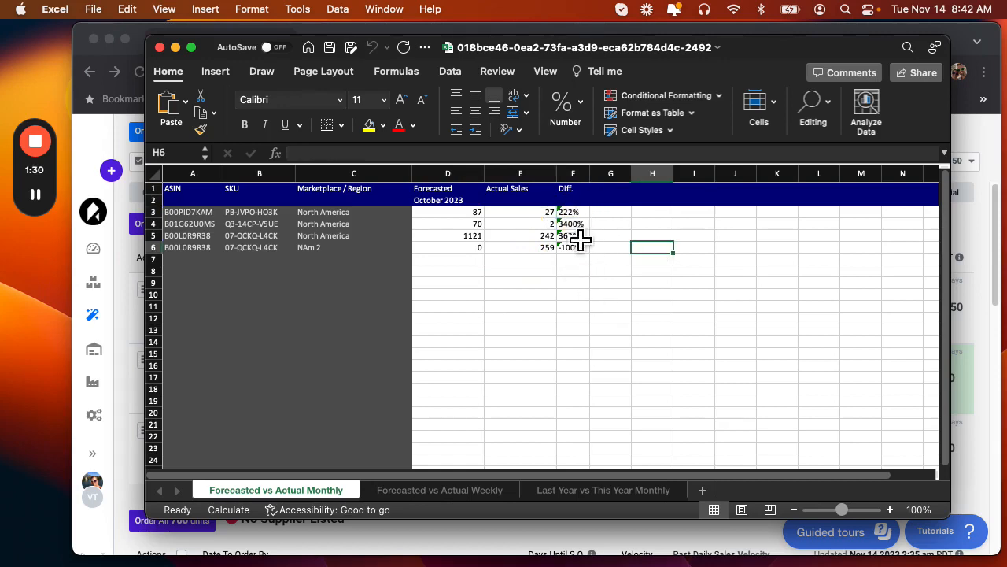
# Switch back to the SoStocked forecasts in Chrome and review the velocities of the products under each supplier.
pyautogui.click(554, 541)
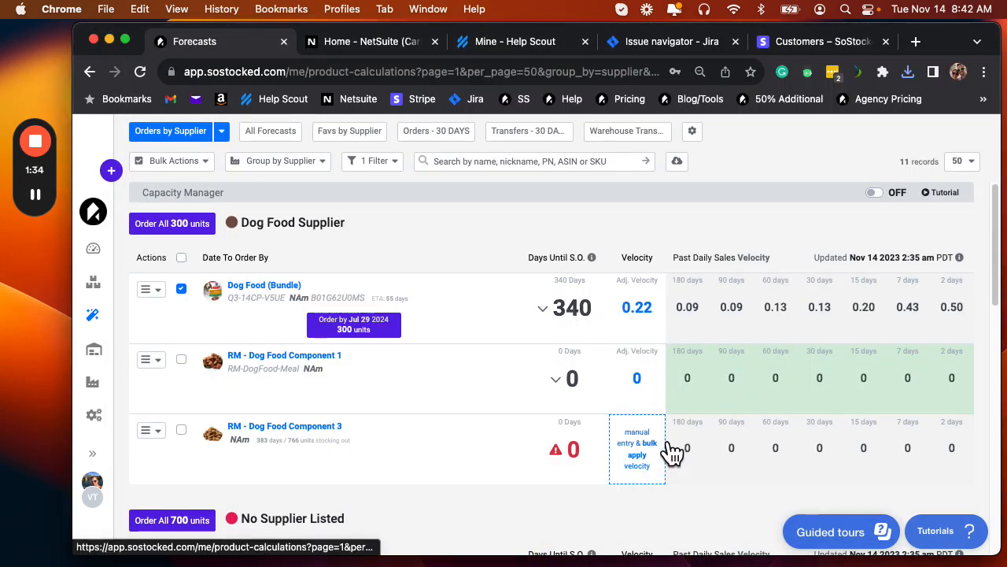
pyautogui.scroll(-5, 669, 451)
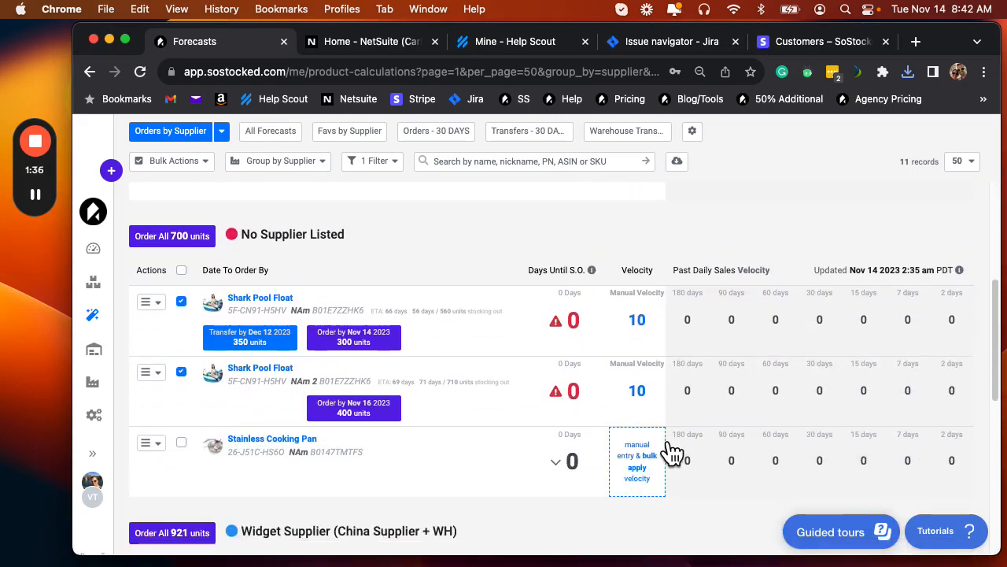
pyautogui.scroll(-5, 669, 450)
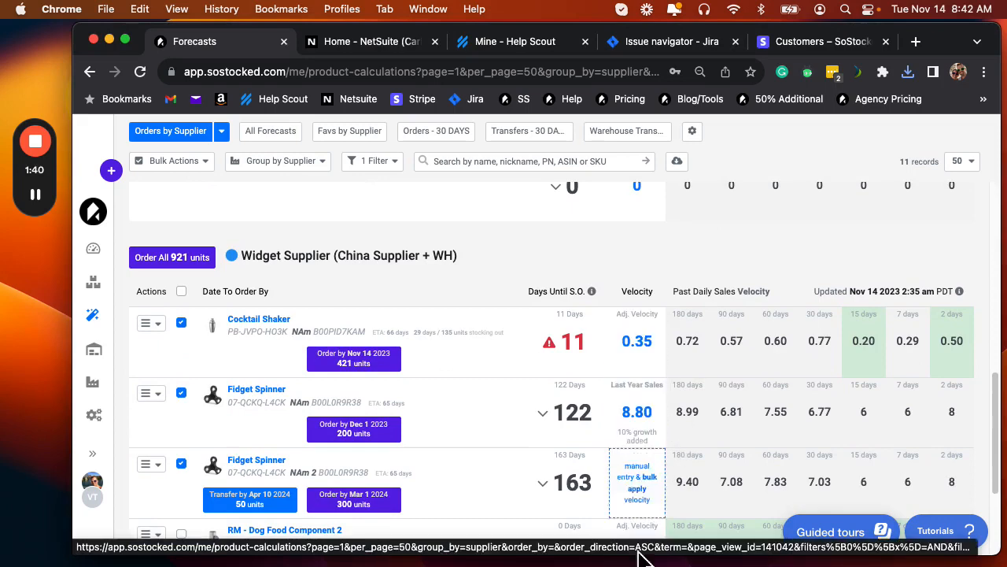
pyautogui.scroll(-2, 664, 486)
pyautogui.scroll(6, 655, 351)
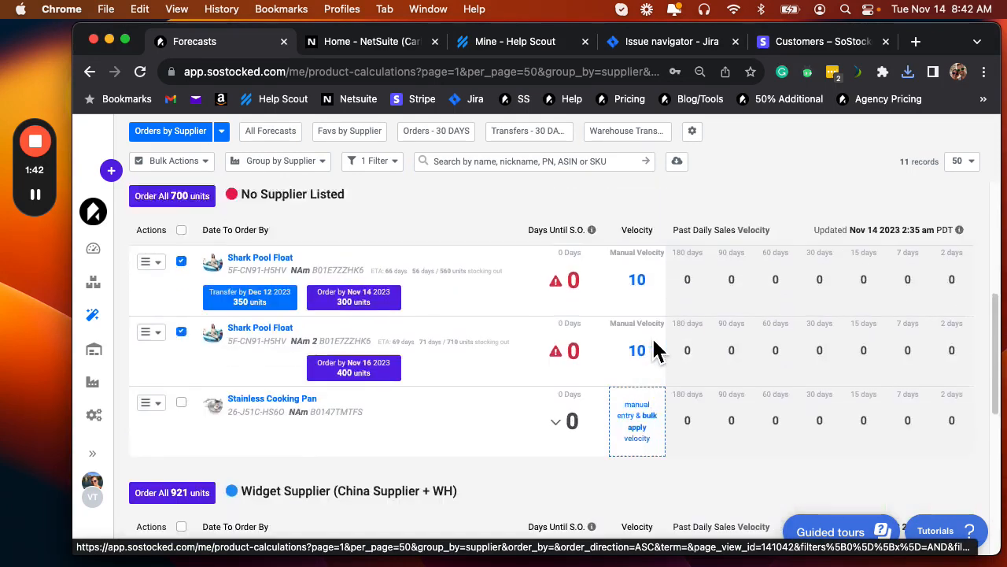
pyautogui.scroll(5, 655, 350)
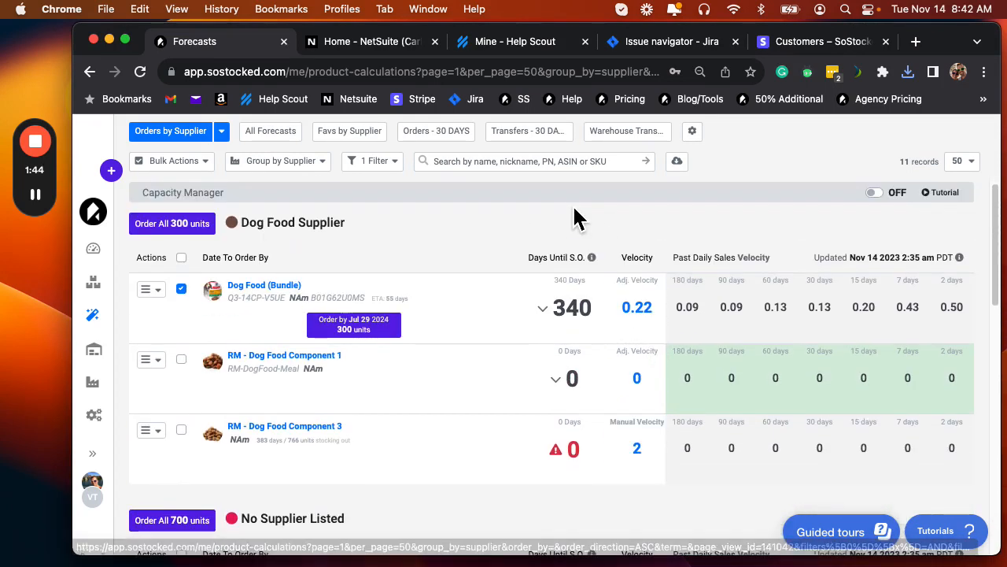
pyautogui.moveTo(463, 561)
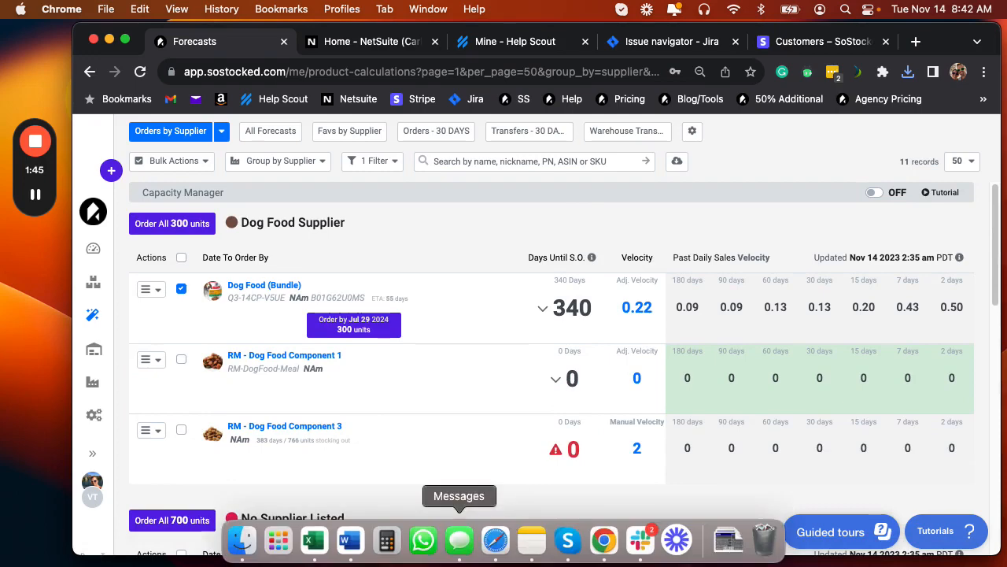
# Switch to the Excel report, review the weekly and the last year versus this year sheets, and return to the monthly sheet.
pyautogui.click(328, 544)
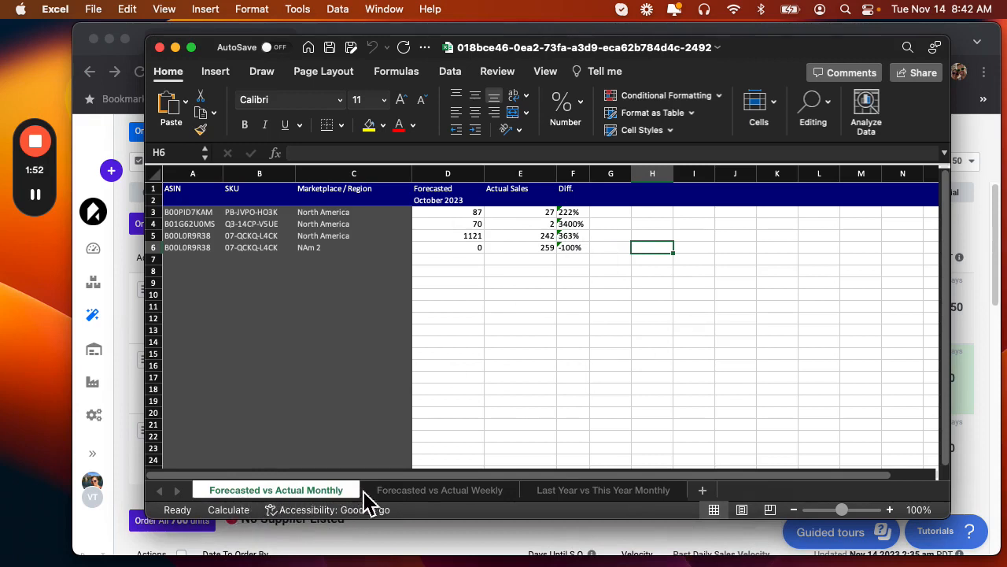
pyautogui.click(423, 494)
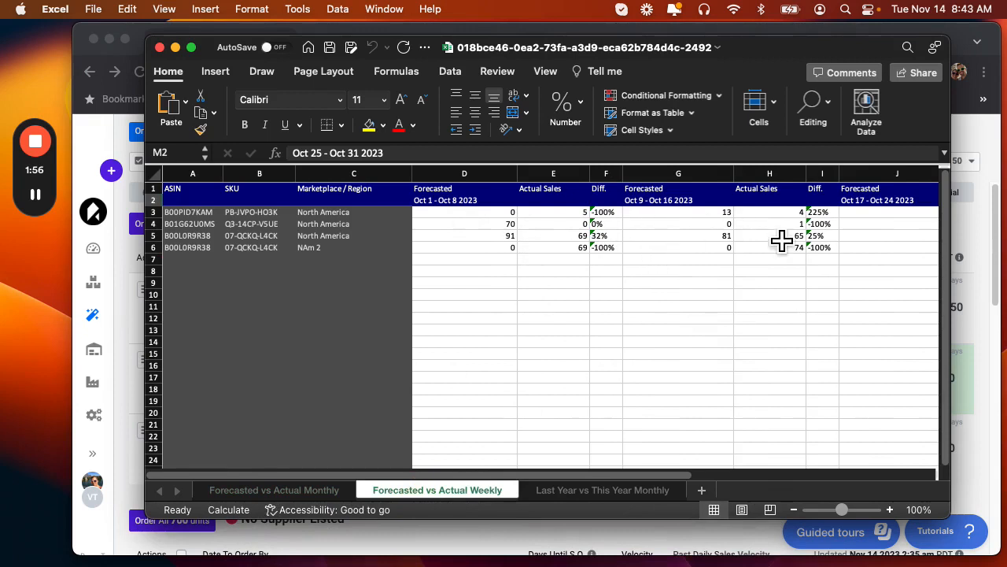
pyautogui.moveTo(611, 477); pyautogui.dragTo(863, 472)
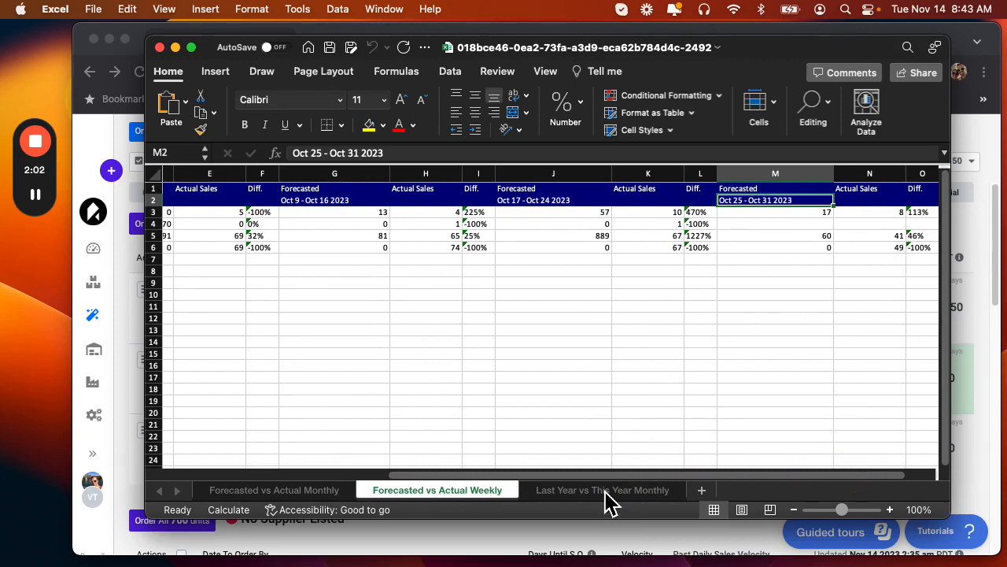
pyautogui.click(572, 496)
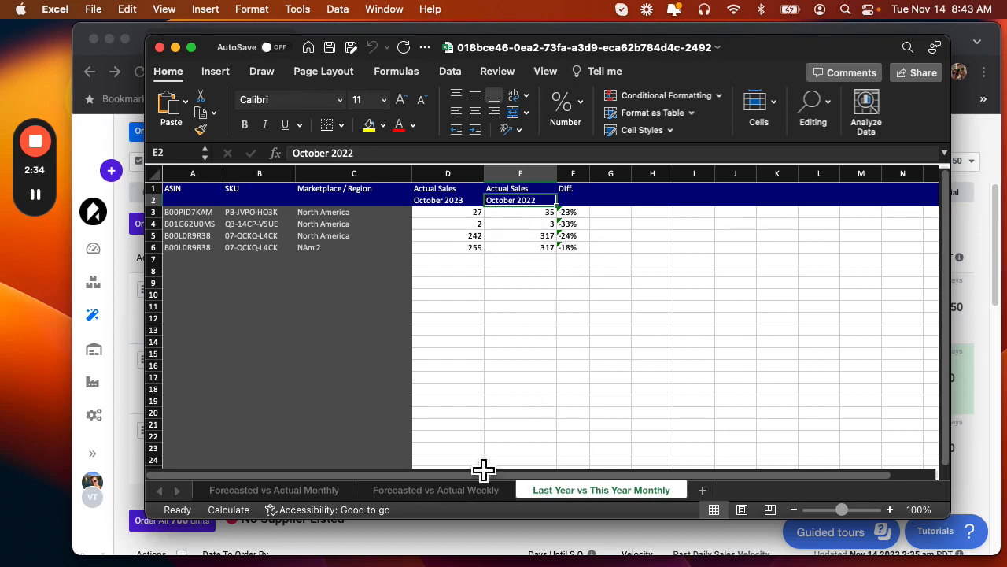
pyautogui.click(311, 491)
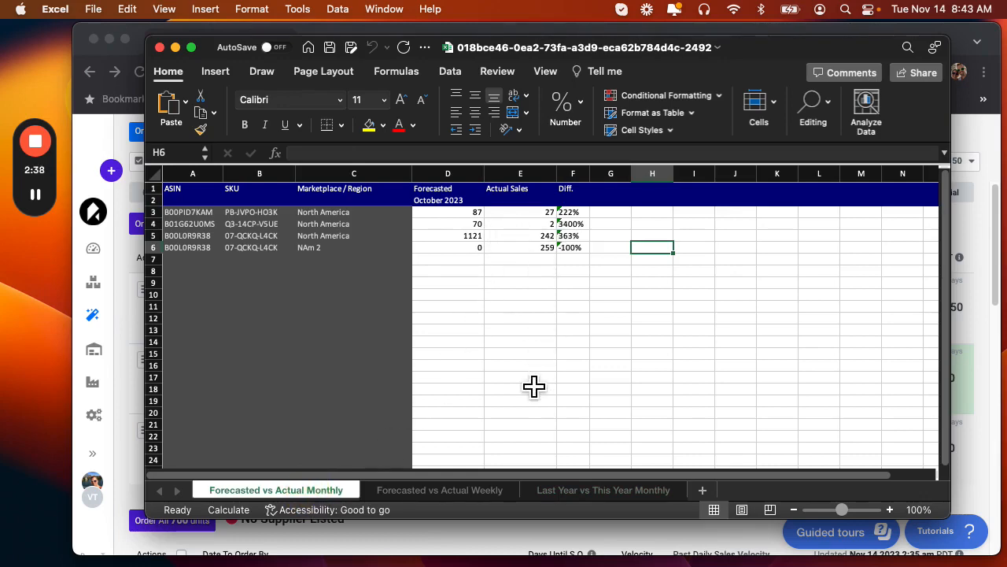
# Switch to the SoStocked forecasts in Chrome and expand the details of the NAm Fidget Spinner under Widget Supplier.
pyautogui.click(489, 543)
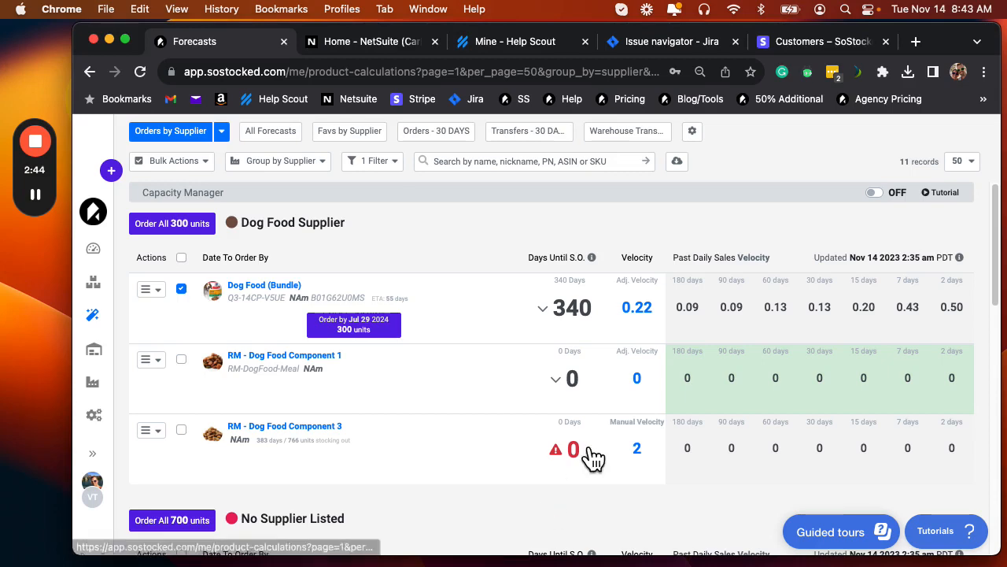
pyautogui.scroll(-6, 591, 461)
pyautogui.scroll(-2, 591, 459)
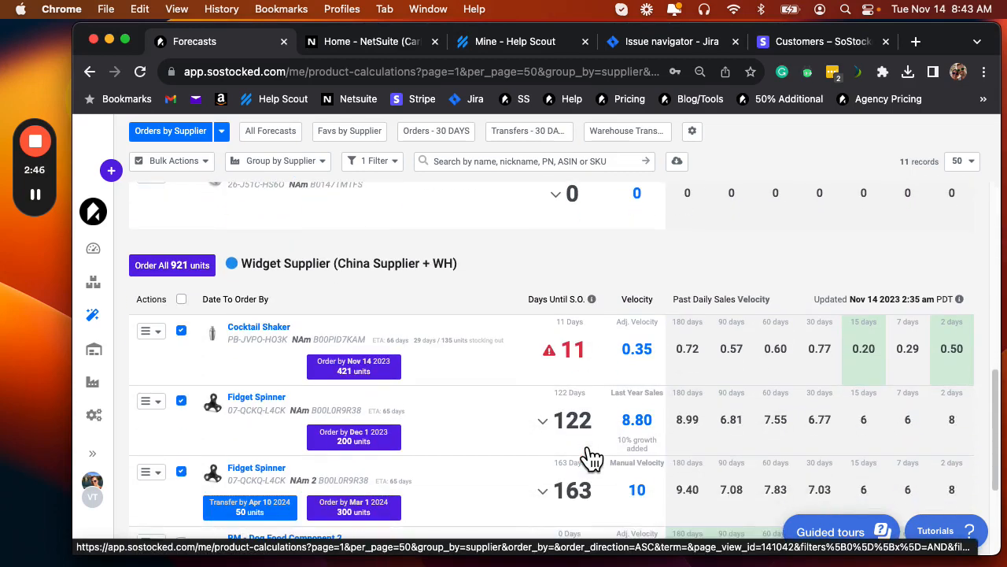
pyautogui.scroll(-1, 591, 459)
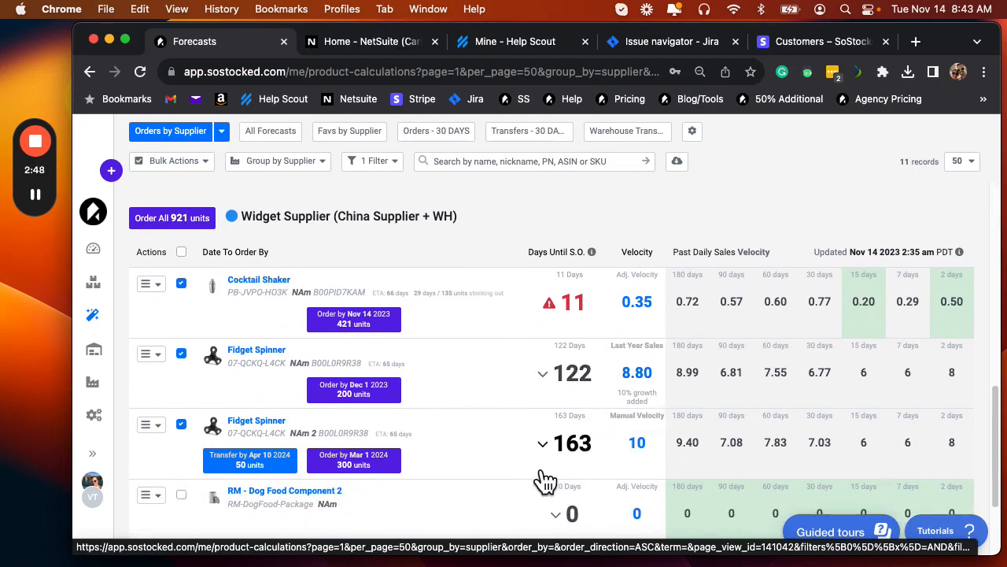
pyautogui.scroll(-1, 544, 480)
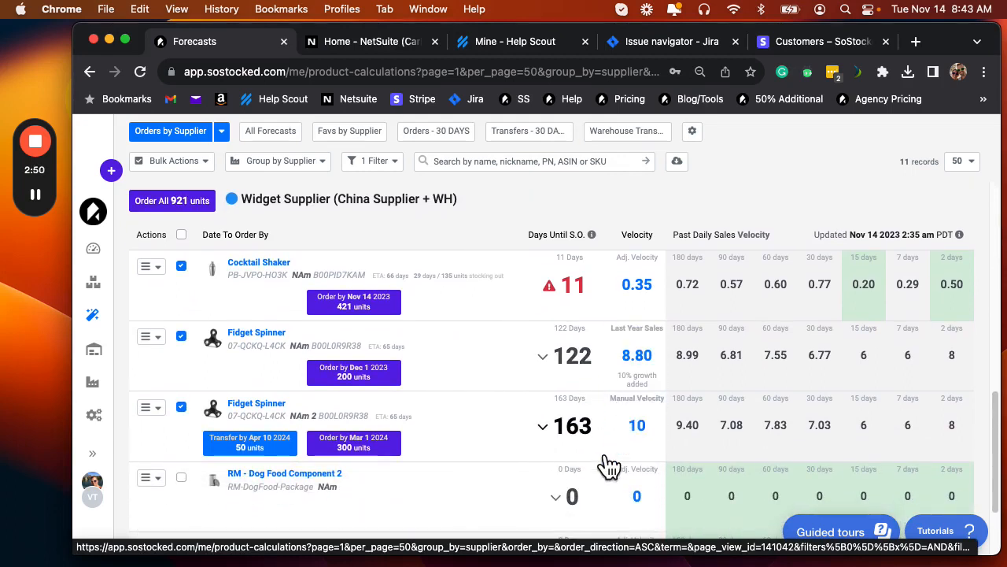
pyautogui.click(580, 376)
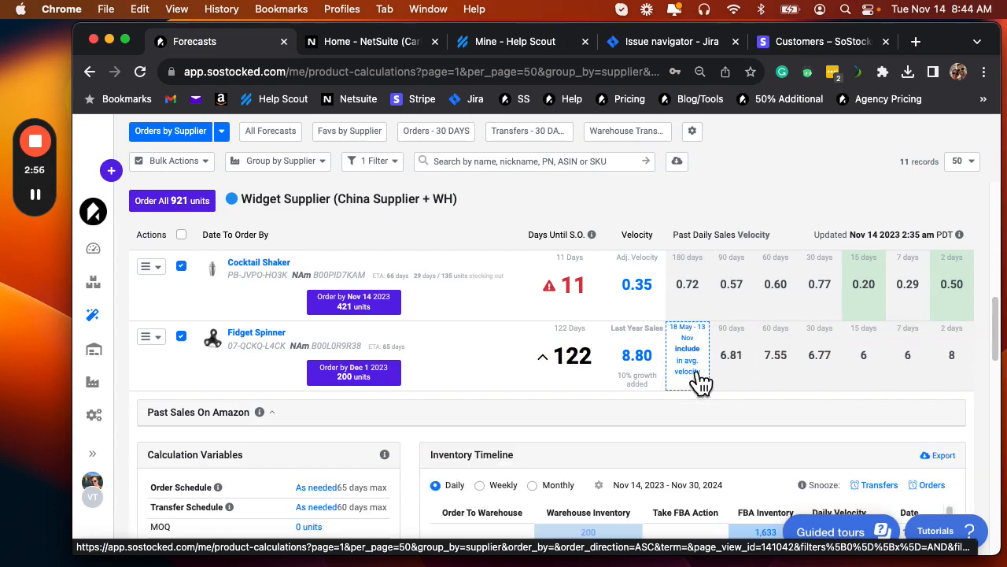
# Set the NAm Fidget Spinner to use velocity calculation with all seven periods from 180 to 2 days, applied to this product only.
pyautogui.click(655, 363)
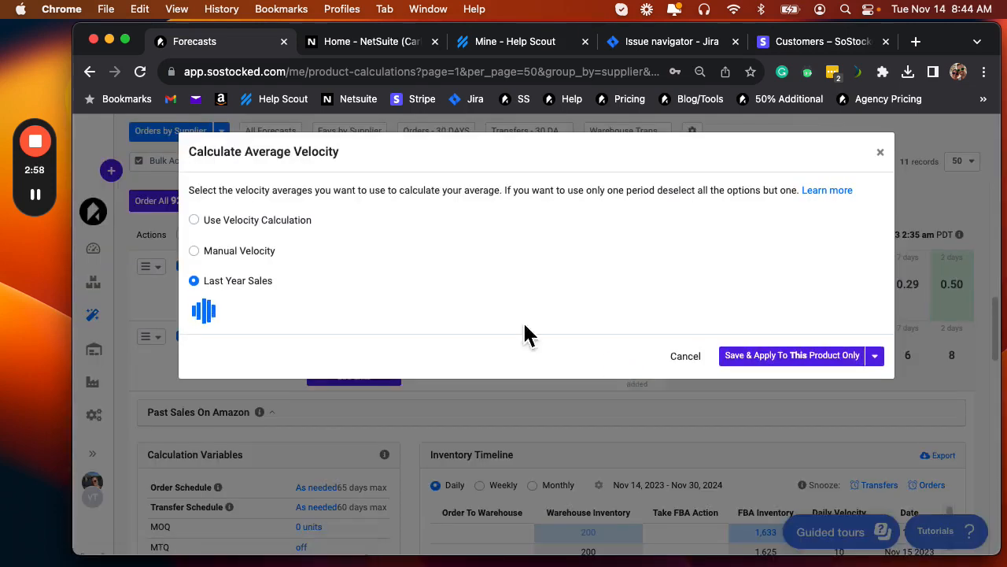
pyautogui.click(206, 223)
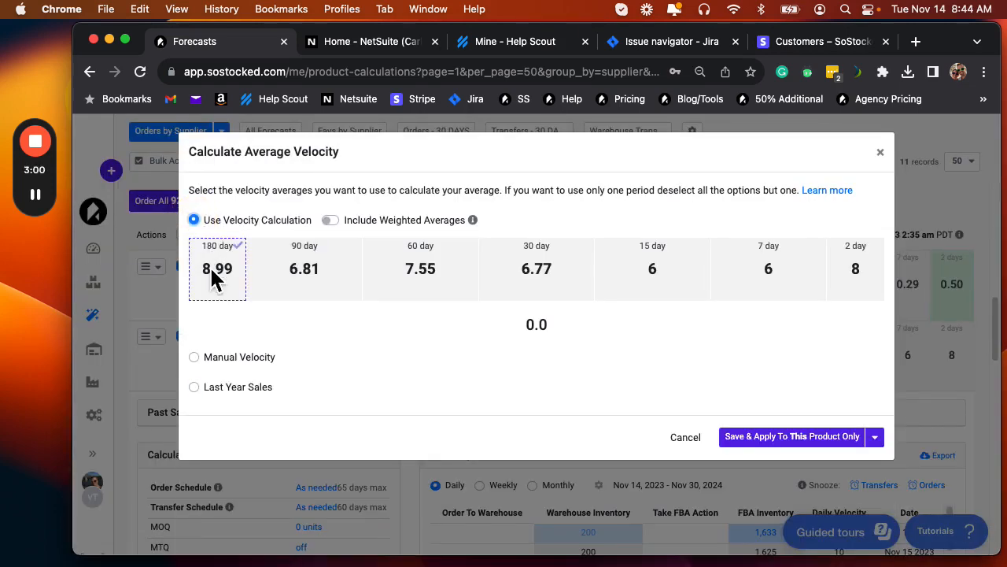
pyautogui.click(210, 266)
pyautogui.click(337, 268)
pyautogui.click(420, 269)
pyautogui.click(528, 277)
pyautogui.click(652, 274)
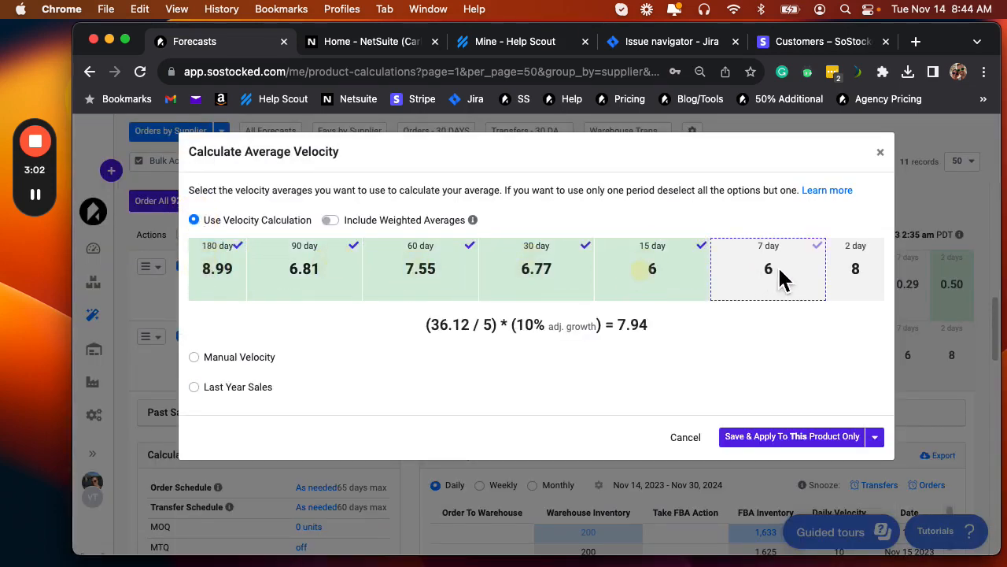
pyautogui.click(783, 280)
pyautogui.click(841, 293)
pyautogui.click(785, 439)
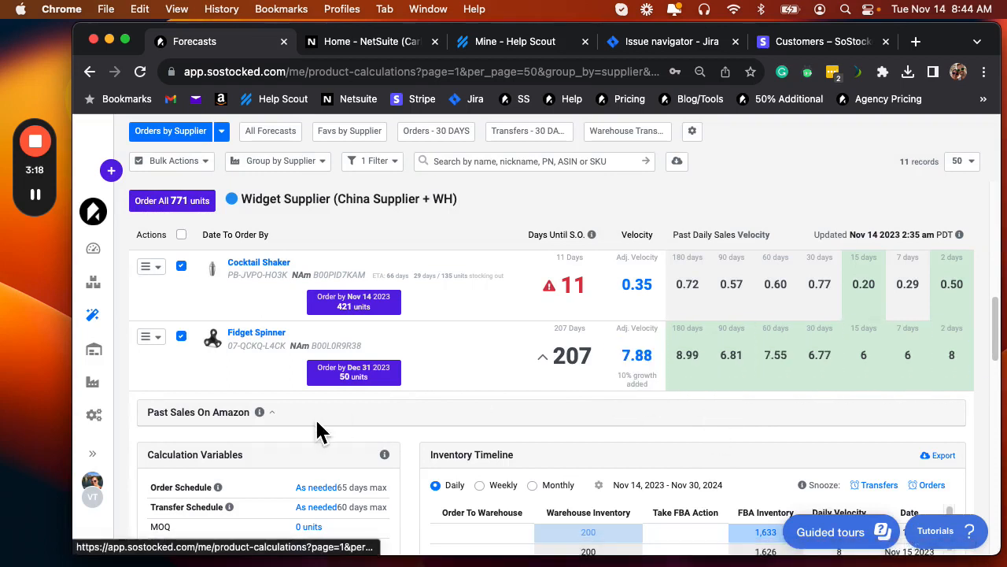
# Check the NAm Fidget Spinner's additional sales growth setting without changing it, and review its adjusted velocity.
pyautogui.scroll(-5, 320, 422)
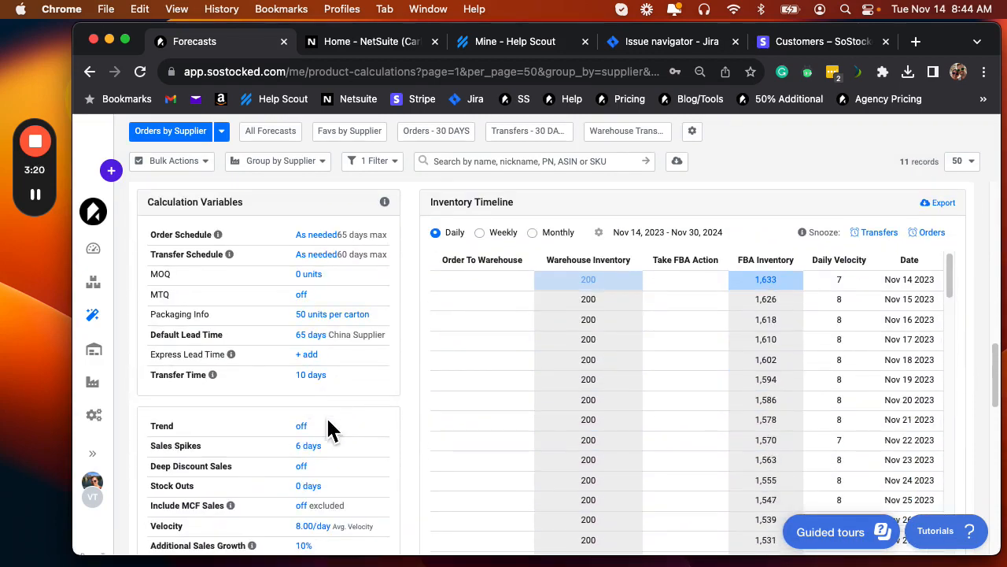
pyautogui.scroll(-2, 331, 429)
pyautogui.click(308, 463)
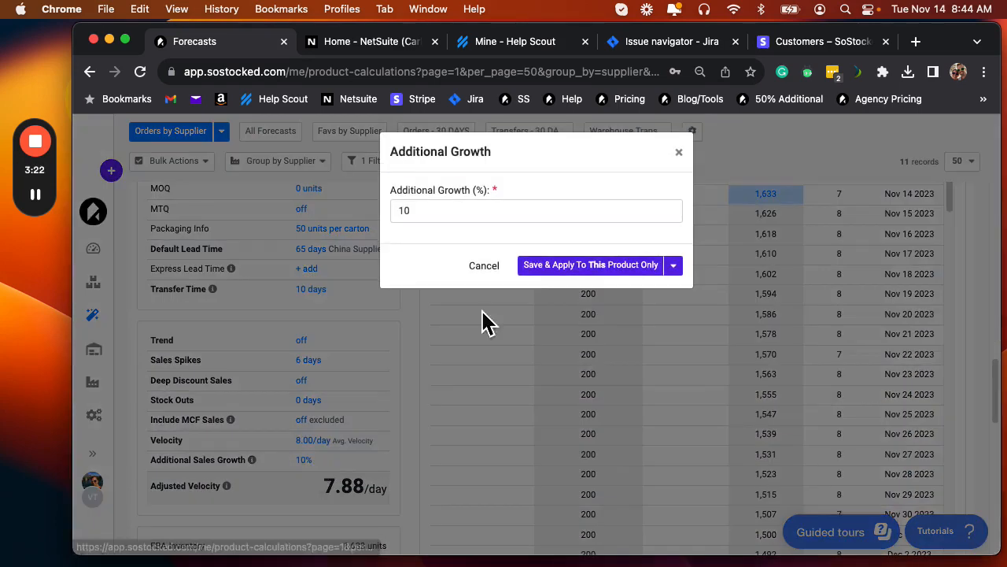
pyautogui.click(679, 152)
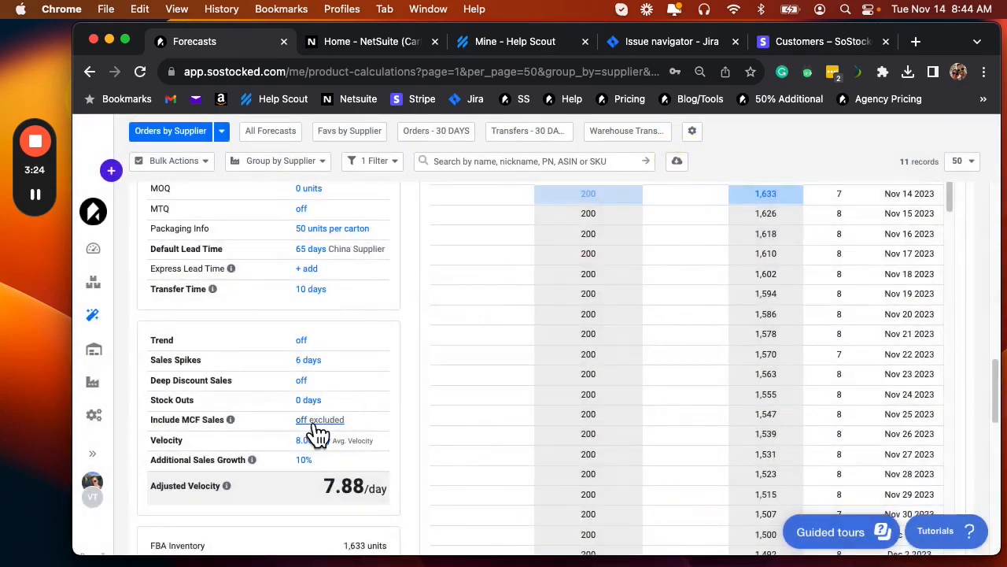
pyautogui.scroll(6, 322, 432)
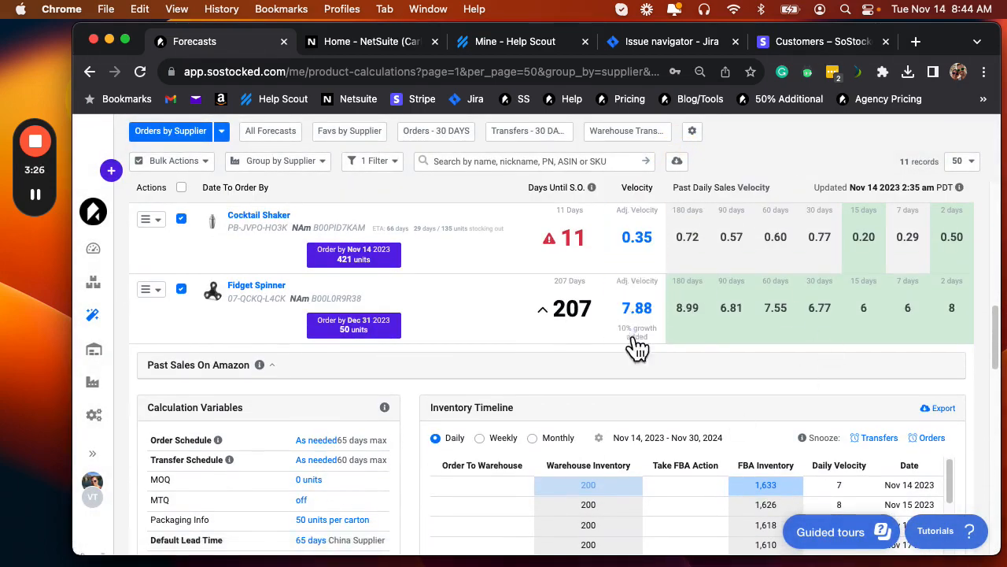
pyautogui.moveTo(645, 349)
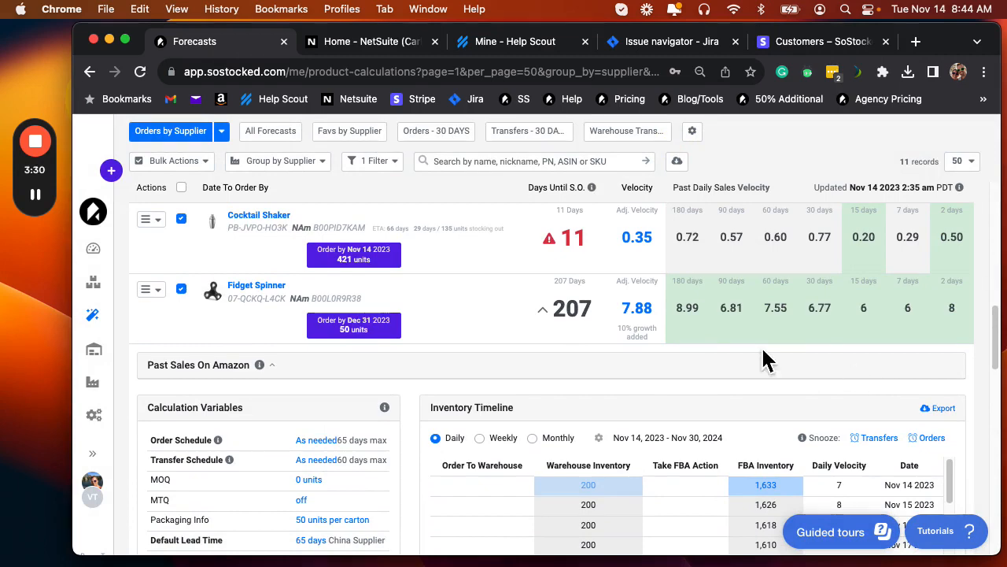
# Switch to the Excel report and select row 5, ASIN B00L0R9R38 for North America, to compare its October 2023 forecasted and actual sales.
pyautogui.moveTo(519, 562)
pyautogui.click(322, 547)
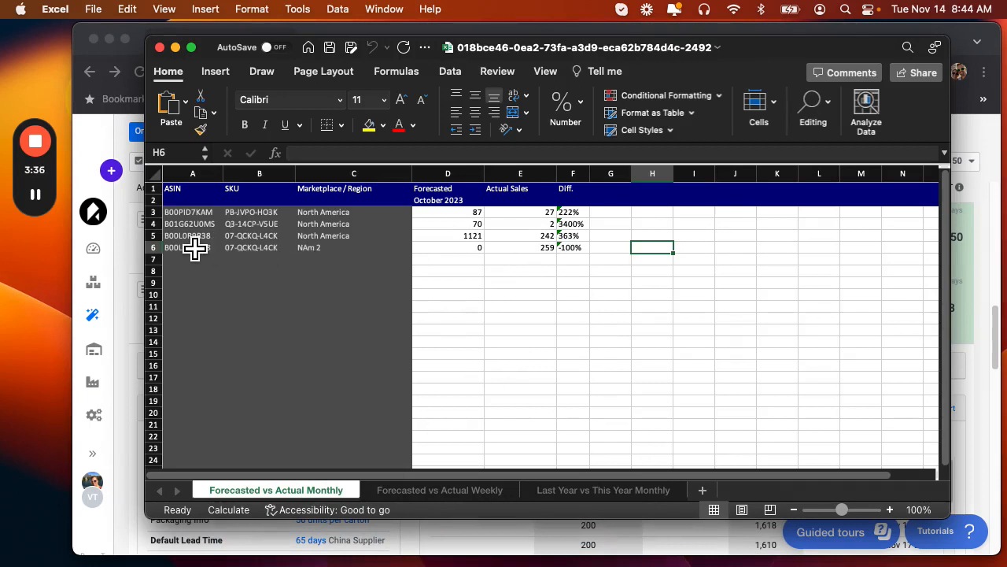
pyautogui.click(168, 236)
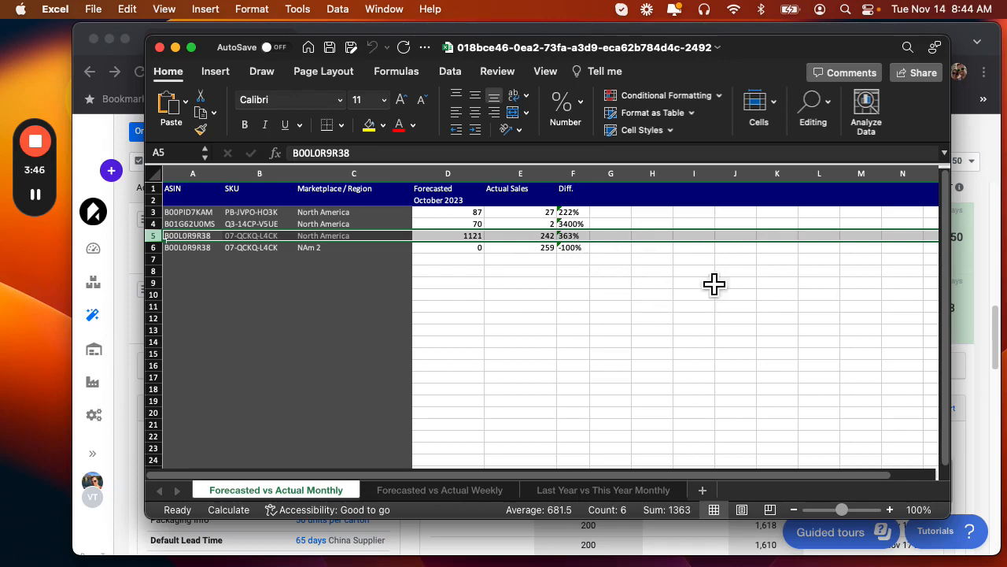
# Return to the SoStocked forecasts in Chrome, inspect the Fidget Spinner's Additional Growth percentage, close it without saving, and review the calculation variables.
pyautogui.click(974, 341)
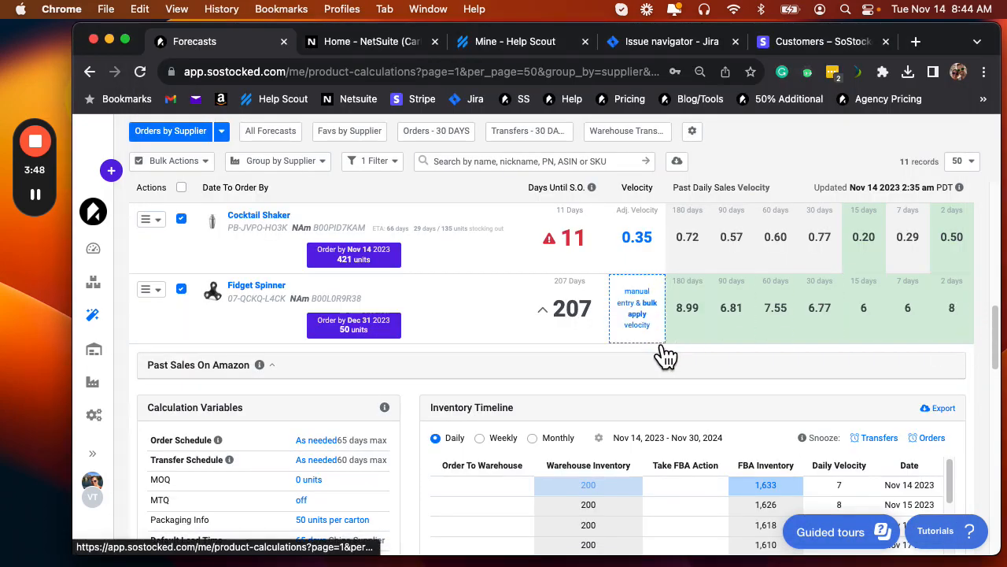
pyautogui.scroll(-5, 360, 391)
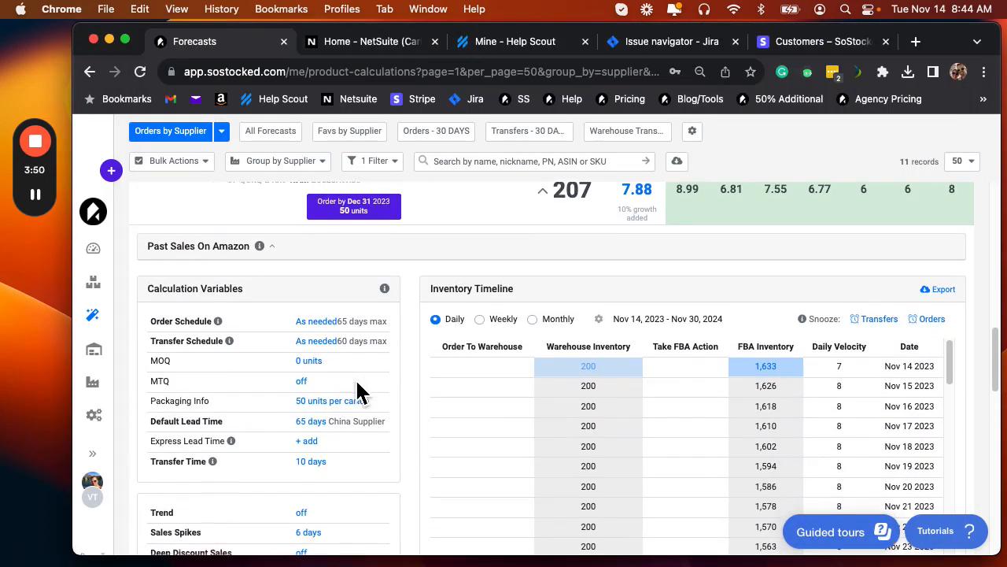
pyautogui.click(303, 464)
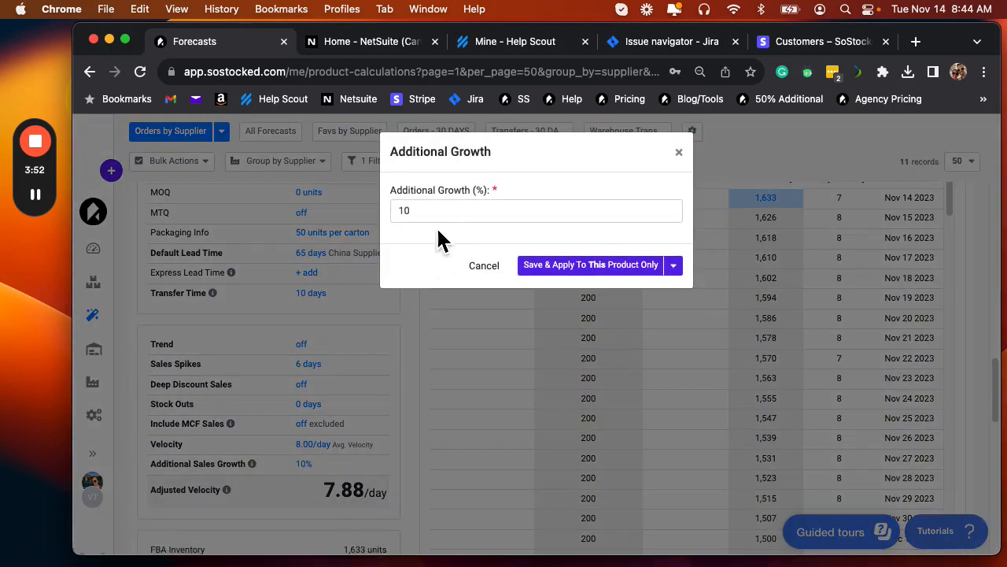
pyautogui.doubleClick(445, 219)
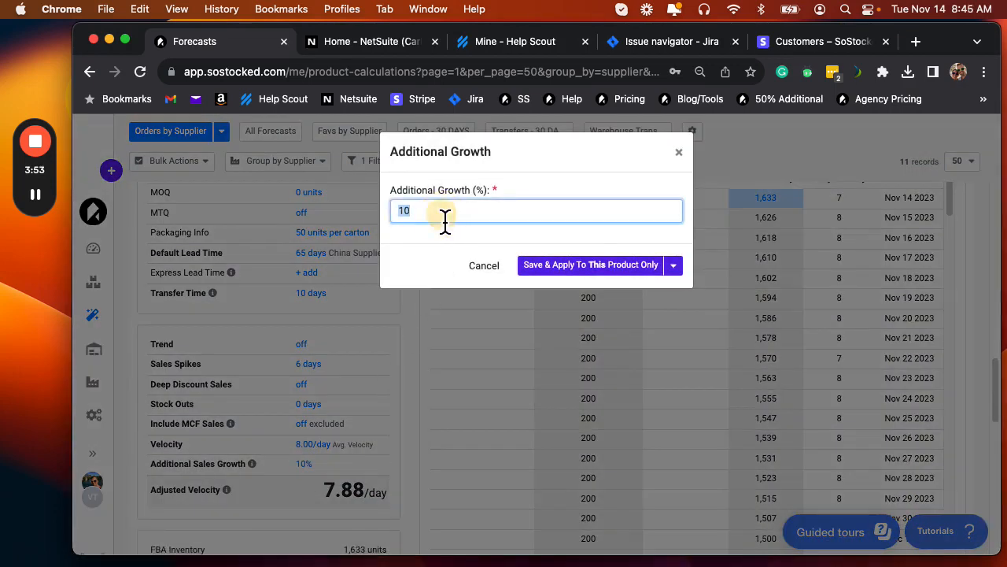
pyautogui.click(679, 154)
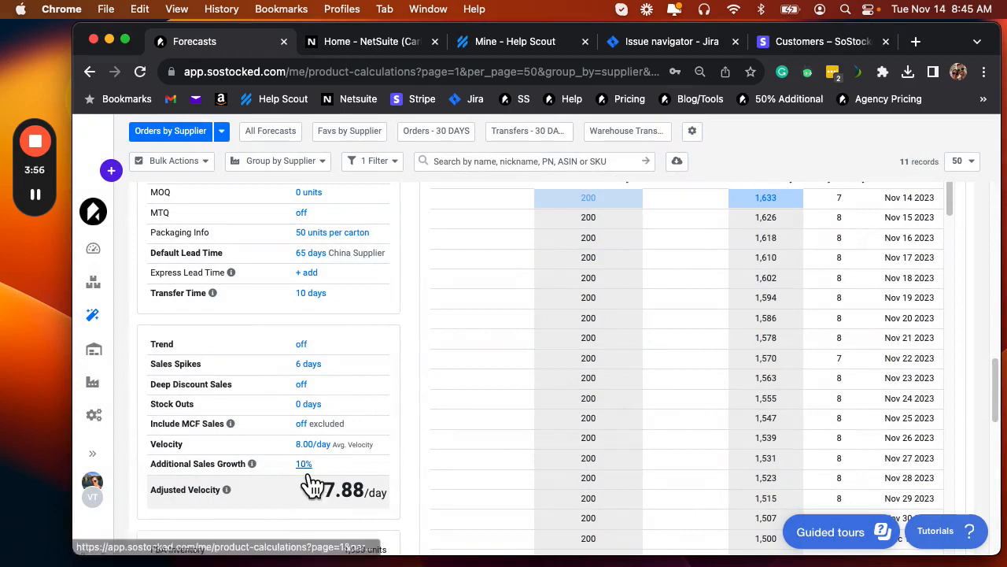
pyautogui.scroll(2, 371, 355)
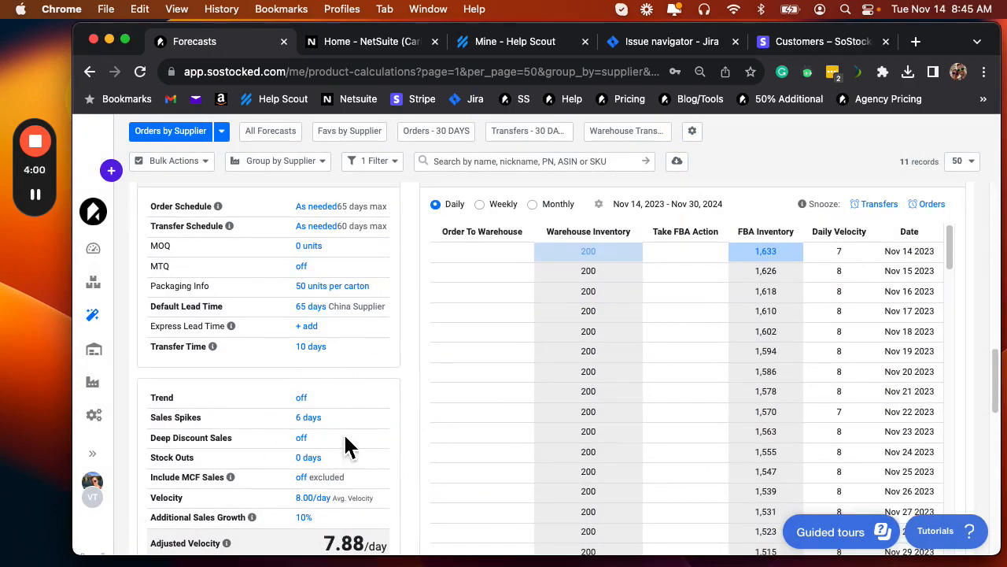
pyautogui.scroll(6, 348, 469)
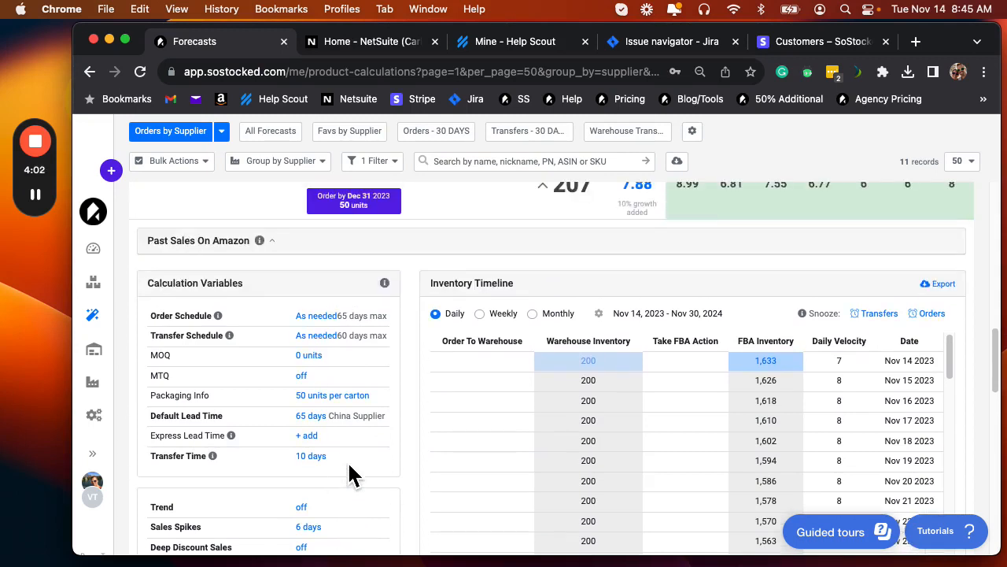